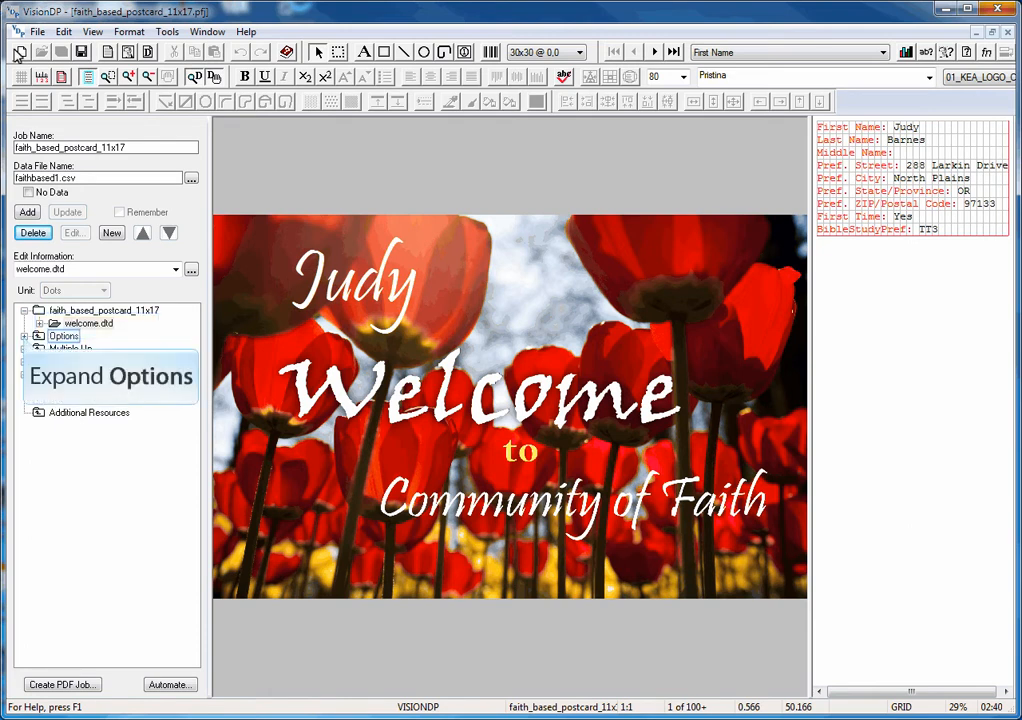
Review the job's Options, Multiple Up and Paper Size settings in the job tree, then collapse them again
left_click(24, 336)
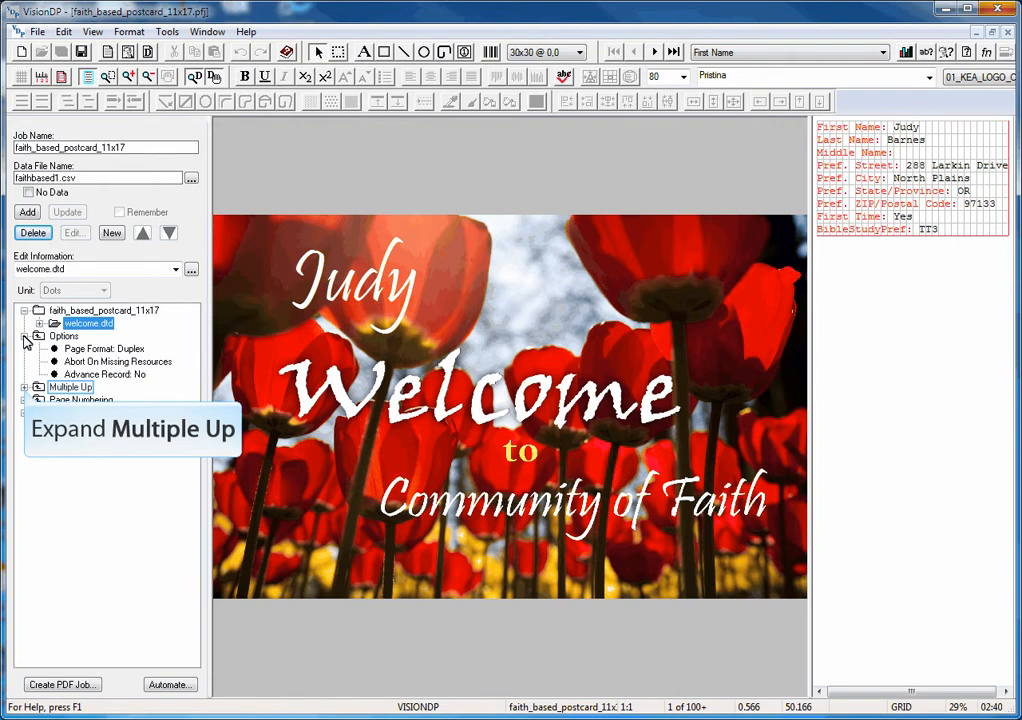
left_click(24, 387)
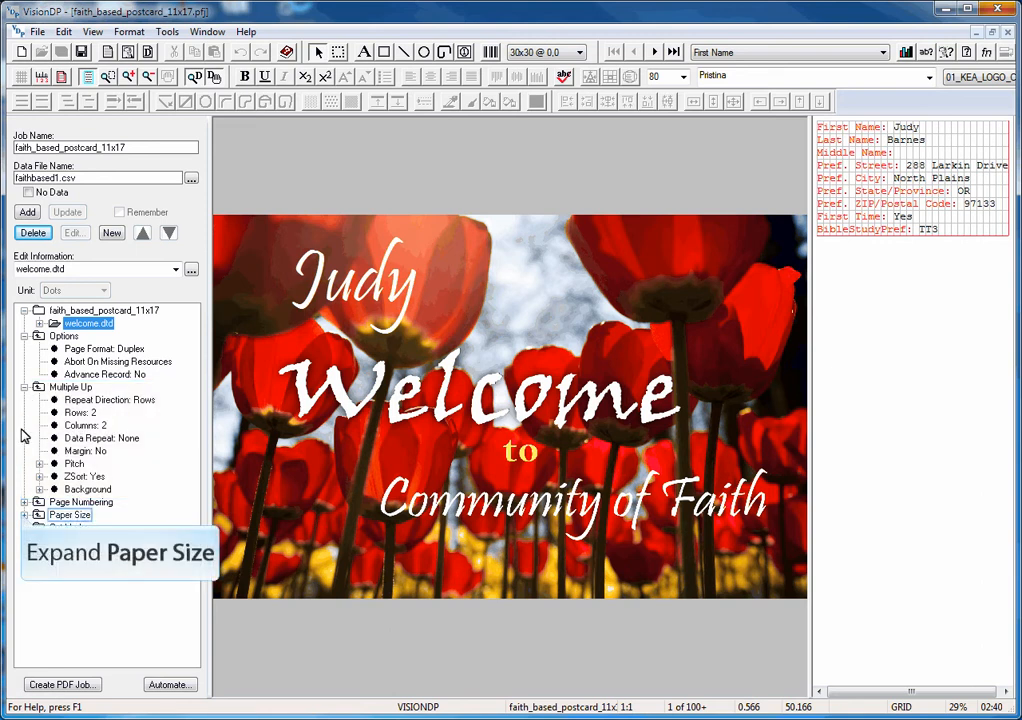
left_click(24, 514)
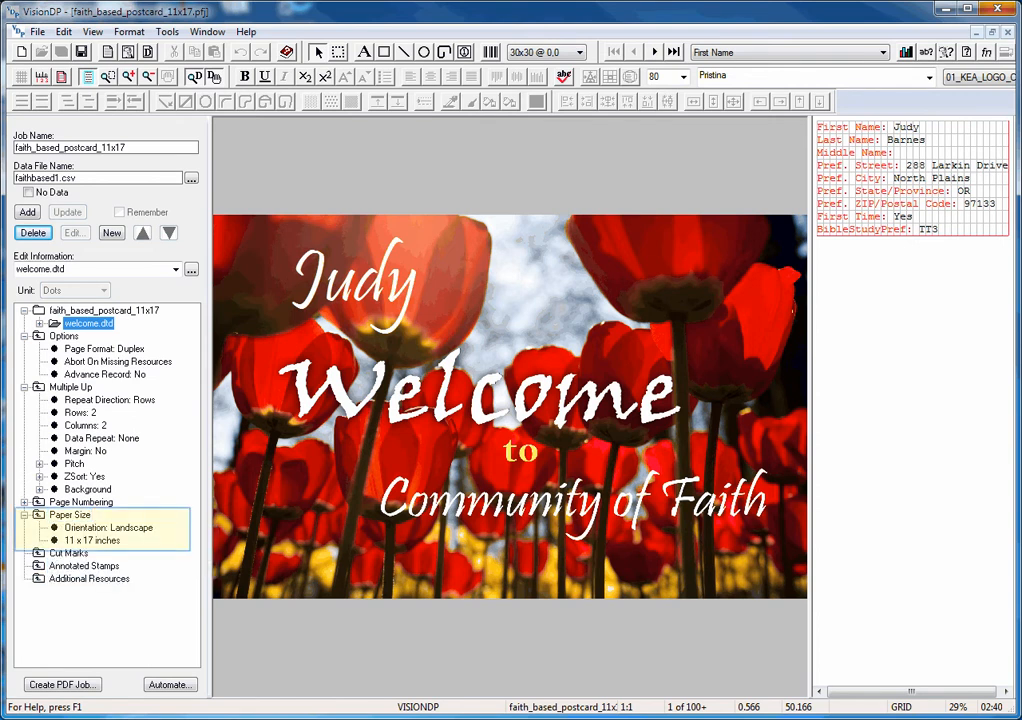
left_click(24, 514)
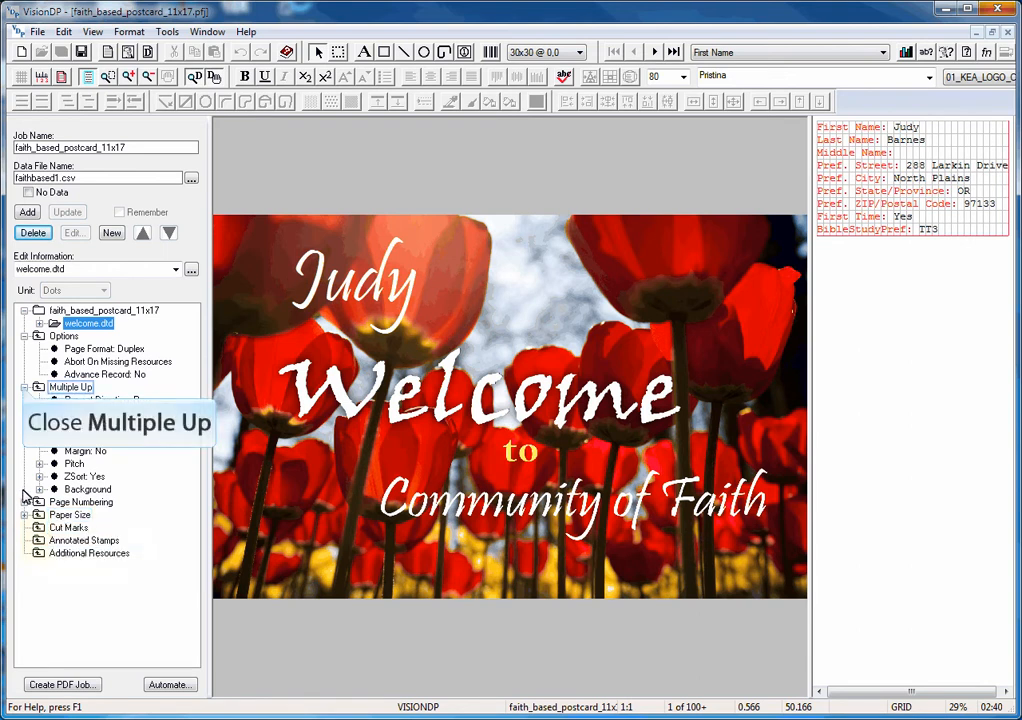
left_click(24, 388)
left_click(24, 337)
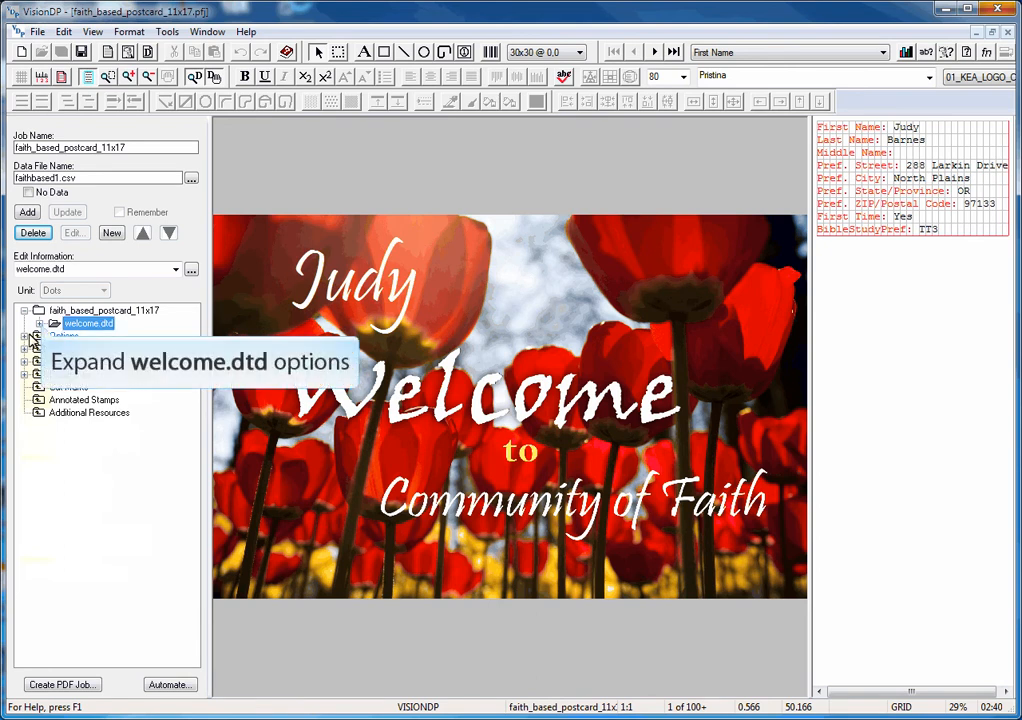
Add a job condition to welcome.dtd that applies when the system variable BACK equals true
left_click(39, 324)
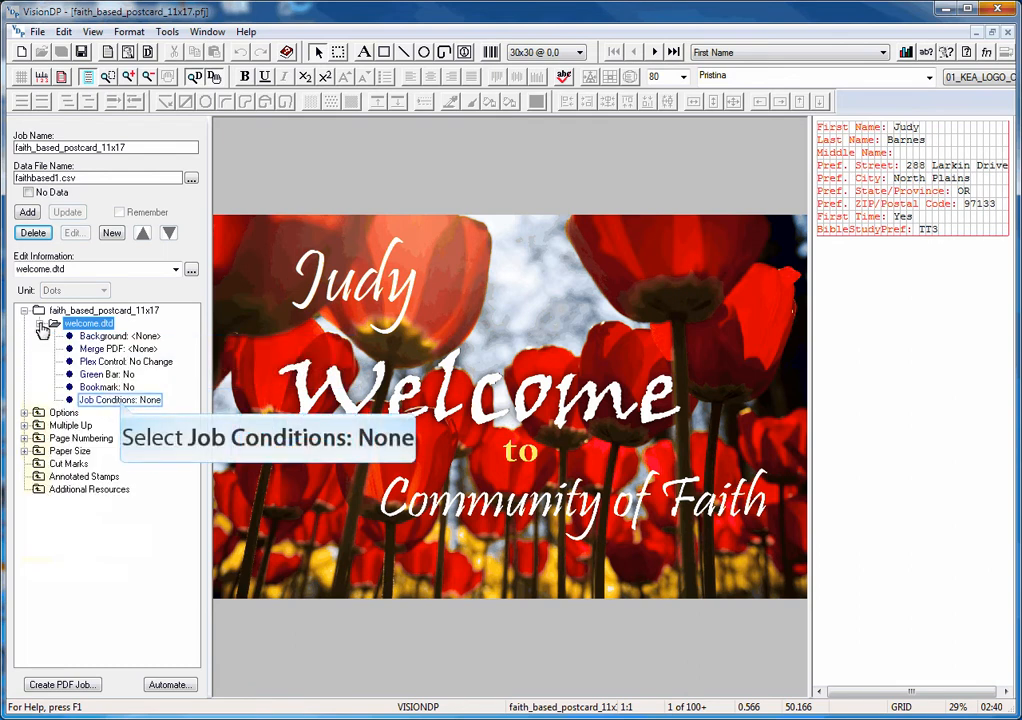
left_click(120, 400)
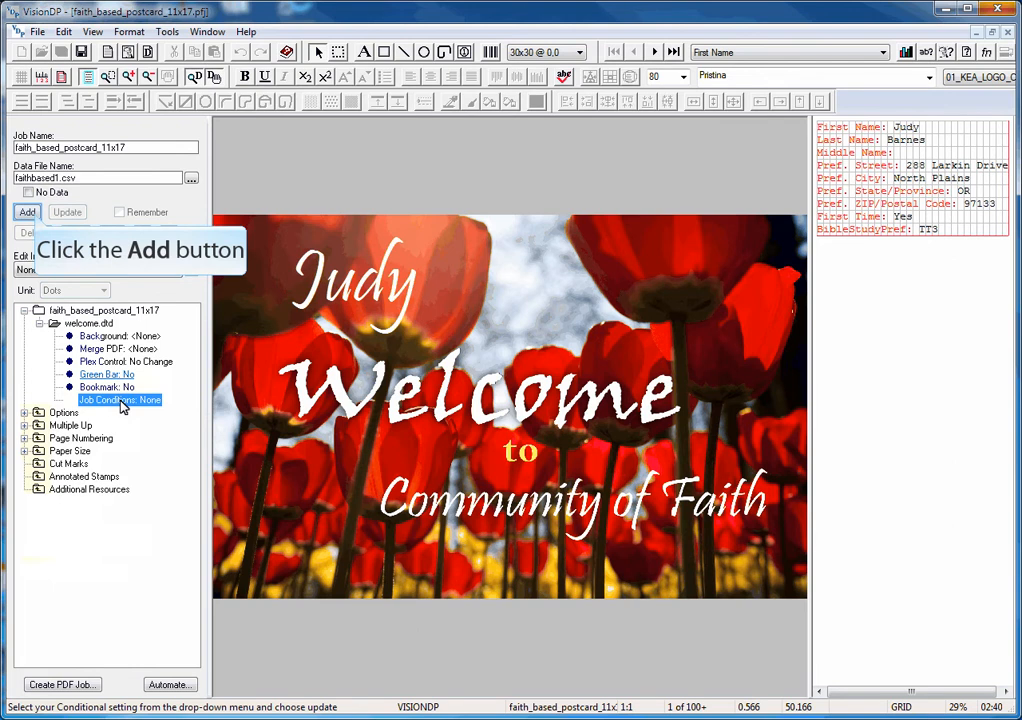
left_click(29, 213)
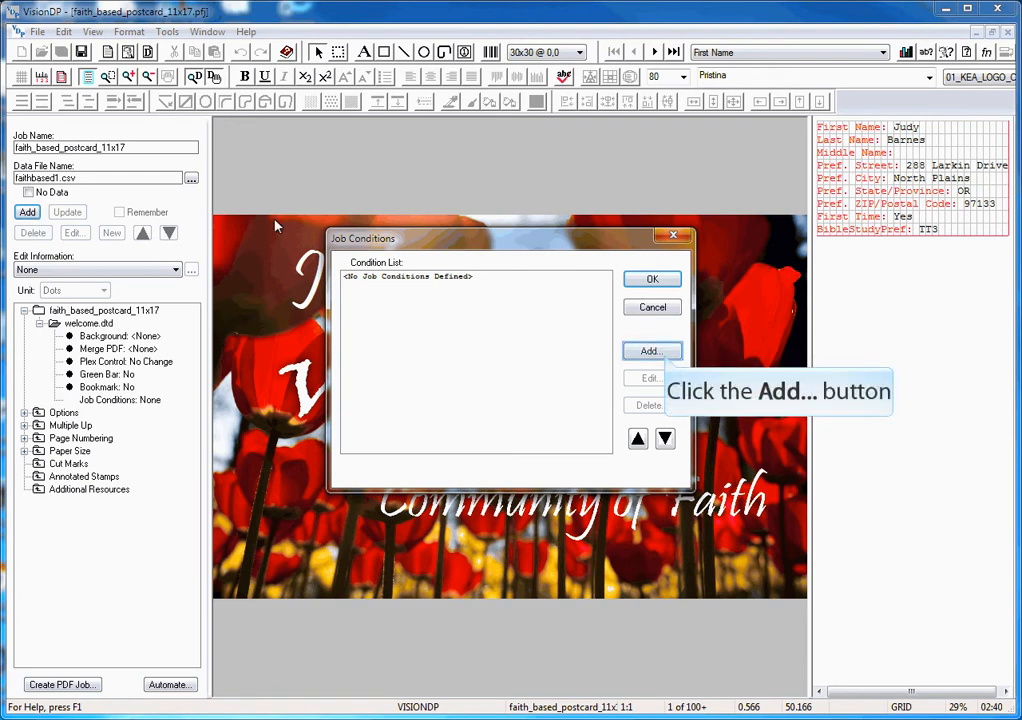
left_click(652, 352)
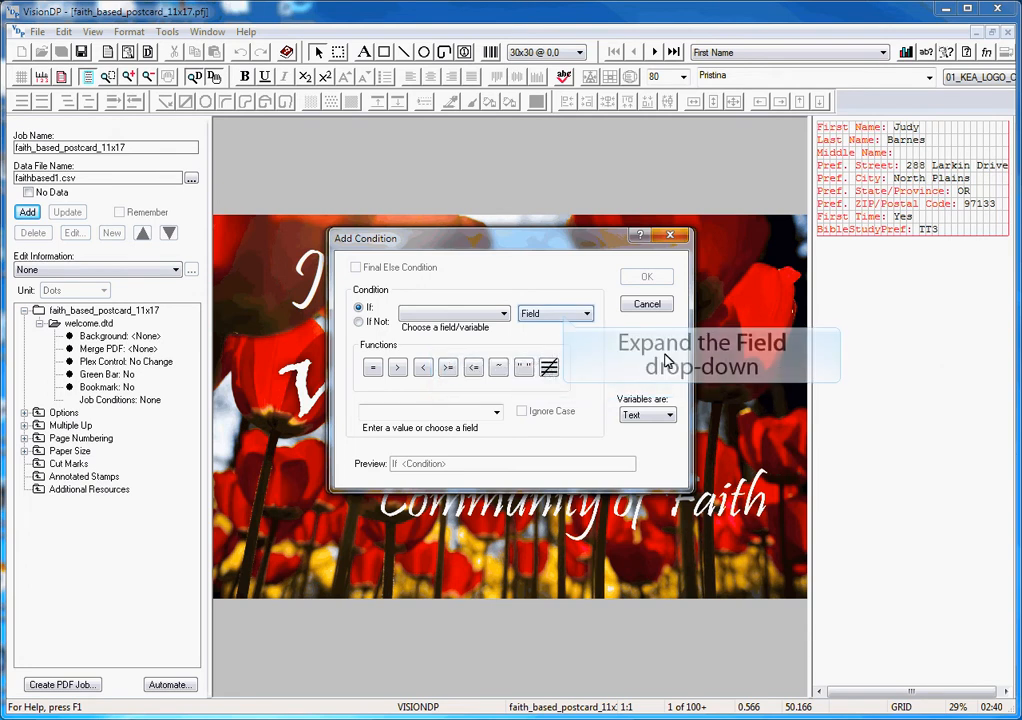
left_click(566, 318)
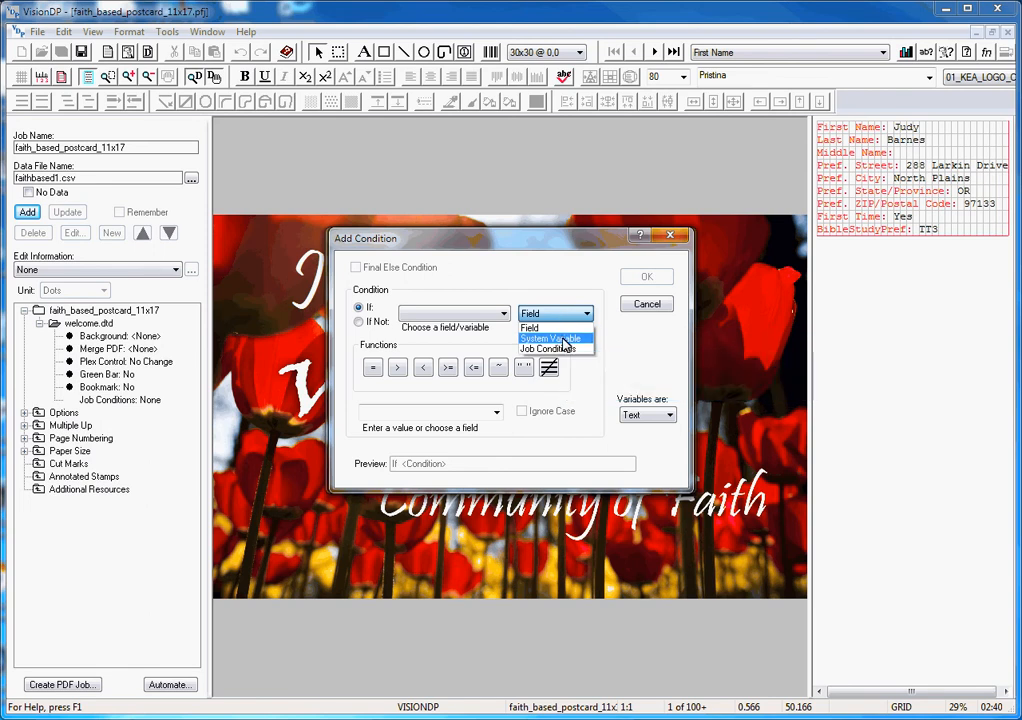
left_click(565, 340)
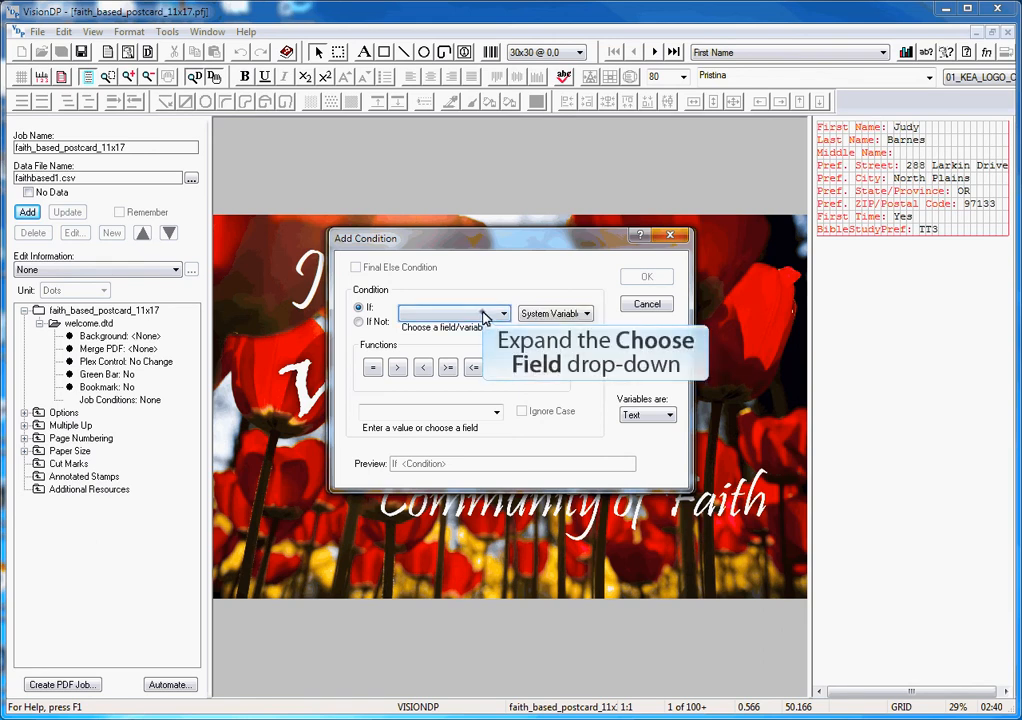
left_click(485, 317)
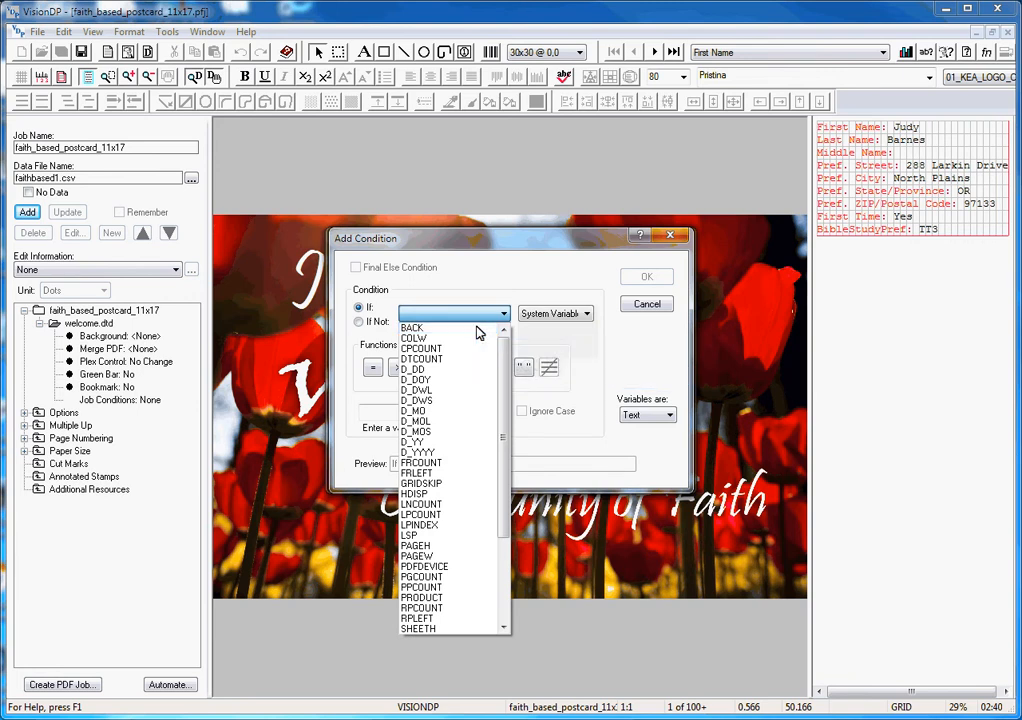
left_click(477, 328)
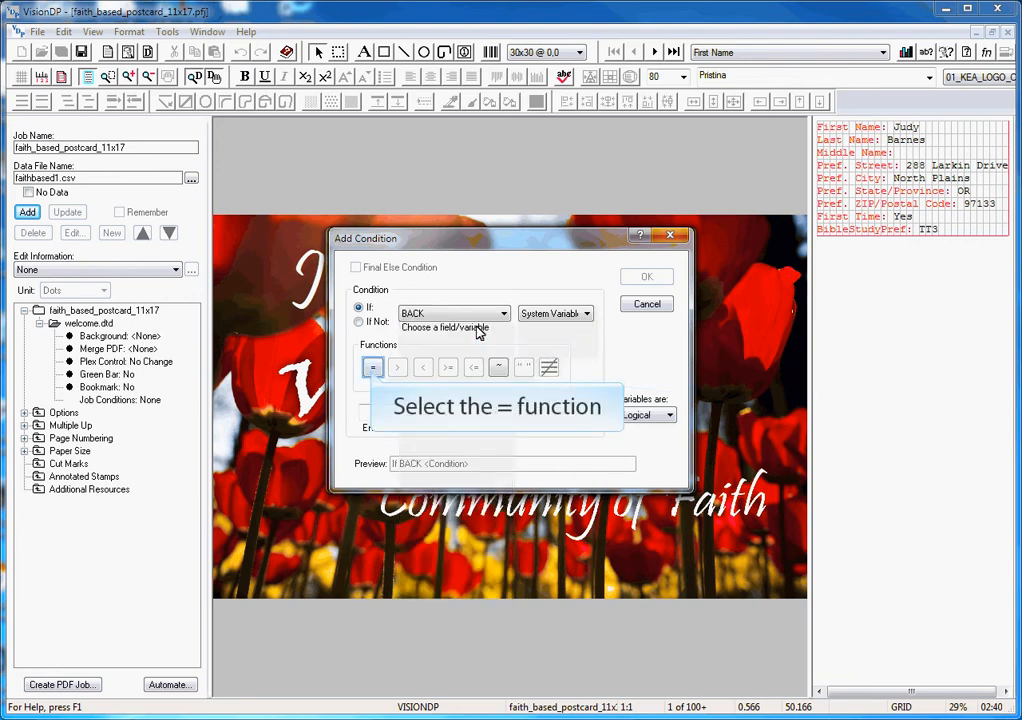
left_click(372, 369)
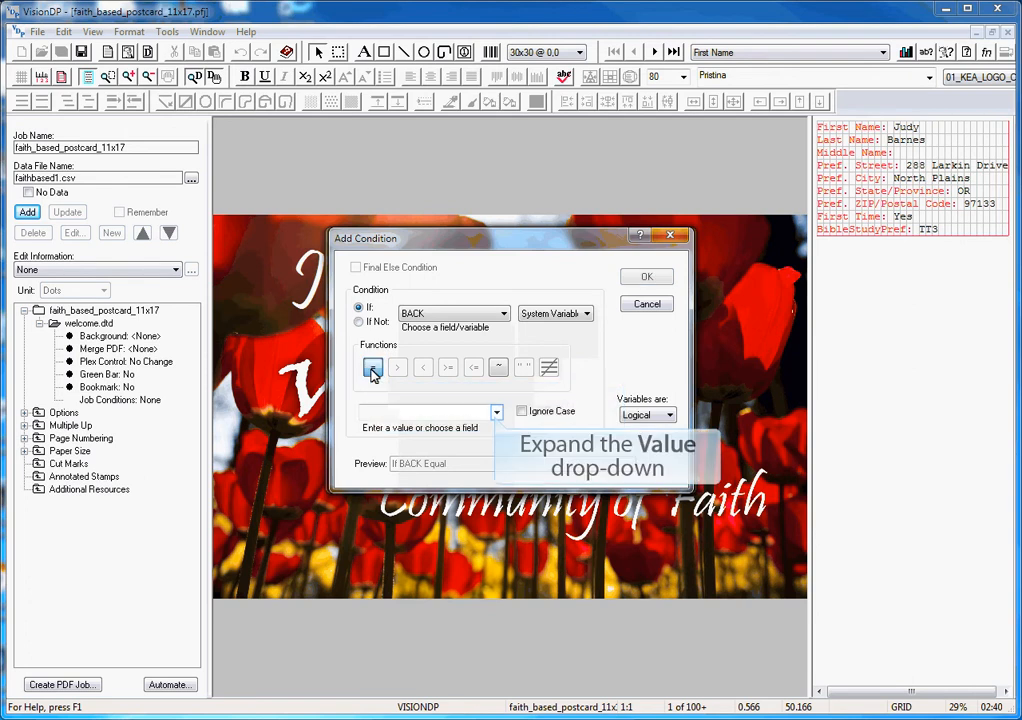
left_click(496, 413)
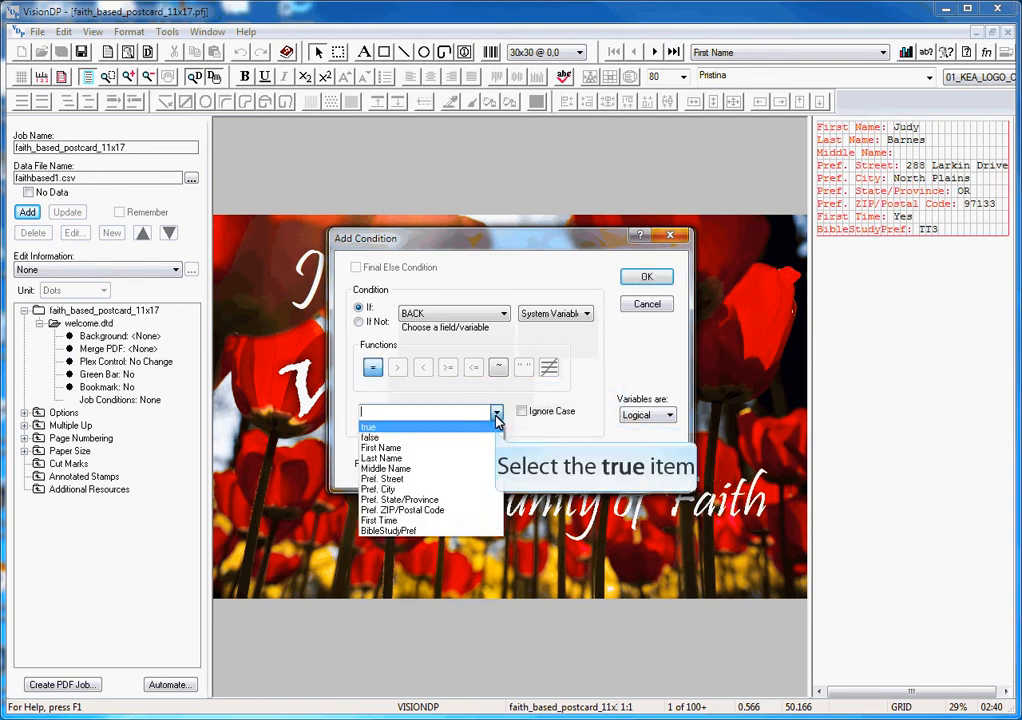
left_click(494, 427)
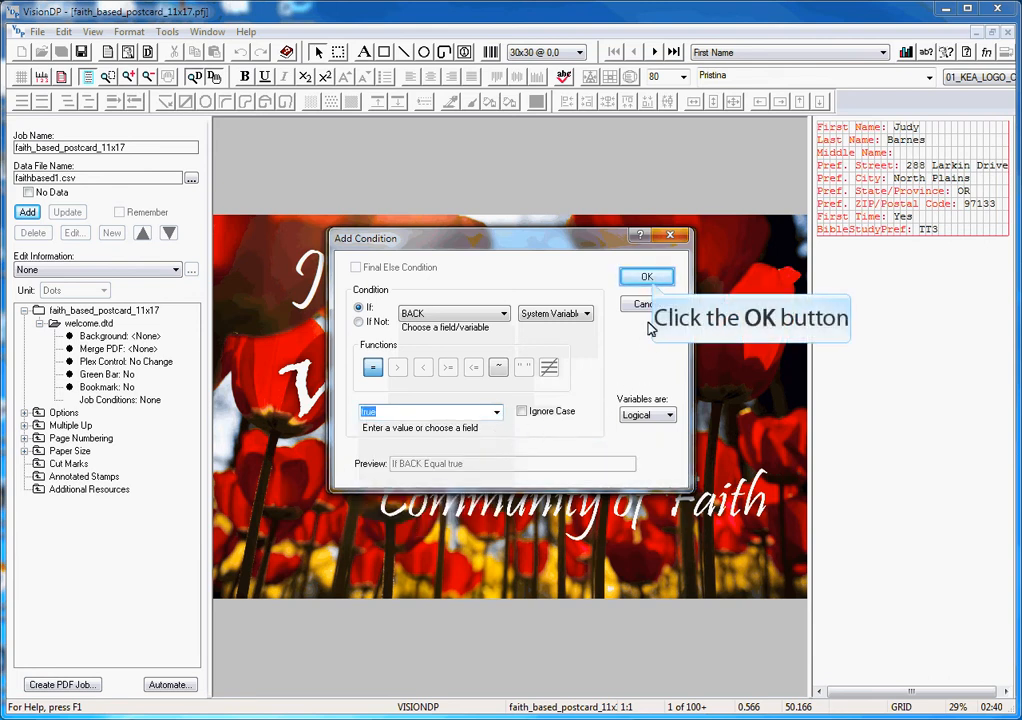
left_click(655, 279)
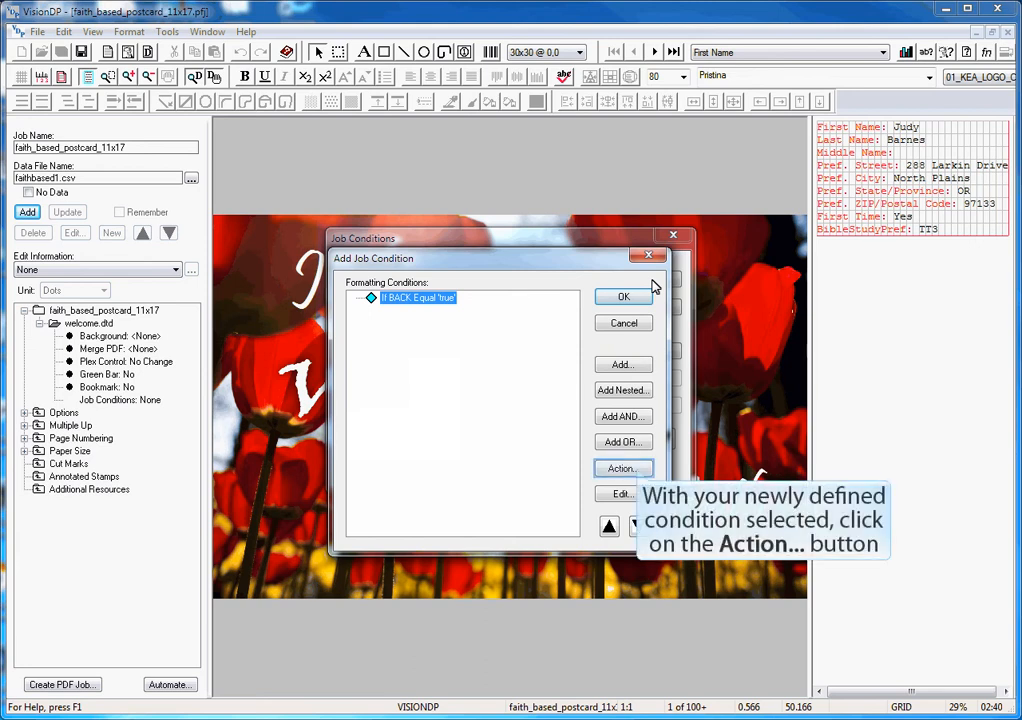
Give the BACK condition a Replace Form action using WELCOMEBACKSIDE.dtd and accept the job conditions
left_click(622, 469)
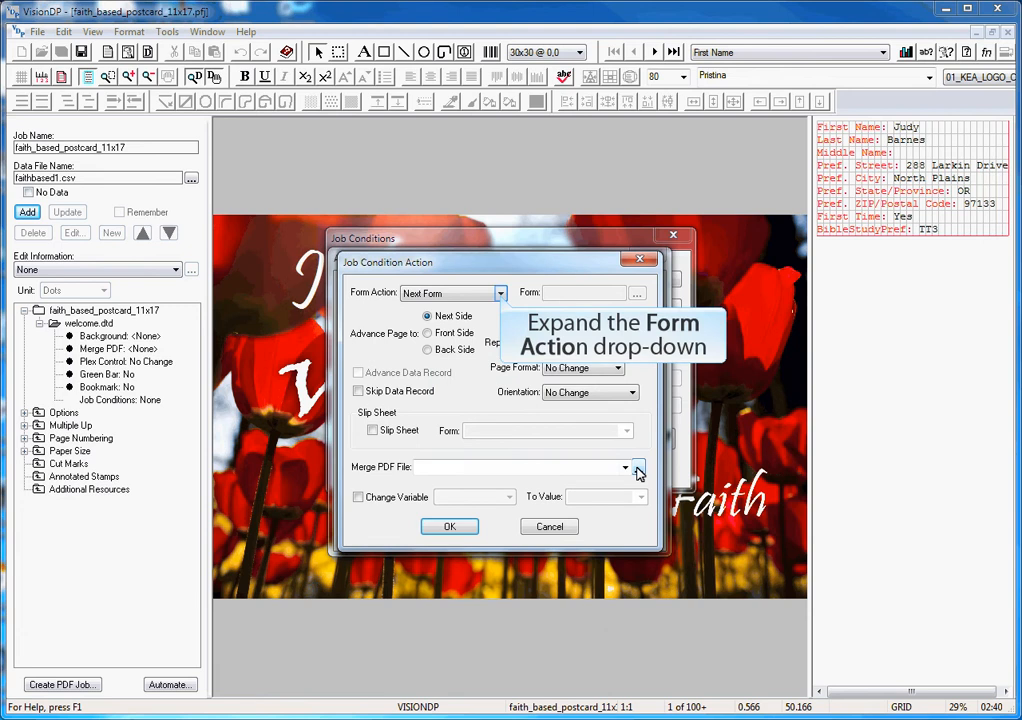
left_click(500, 294)
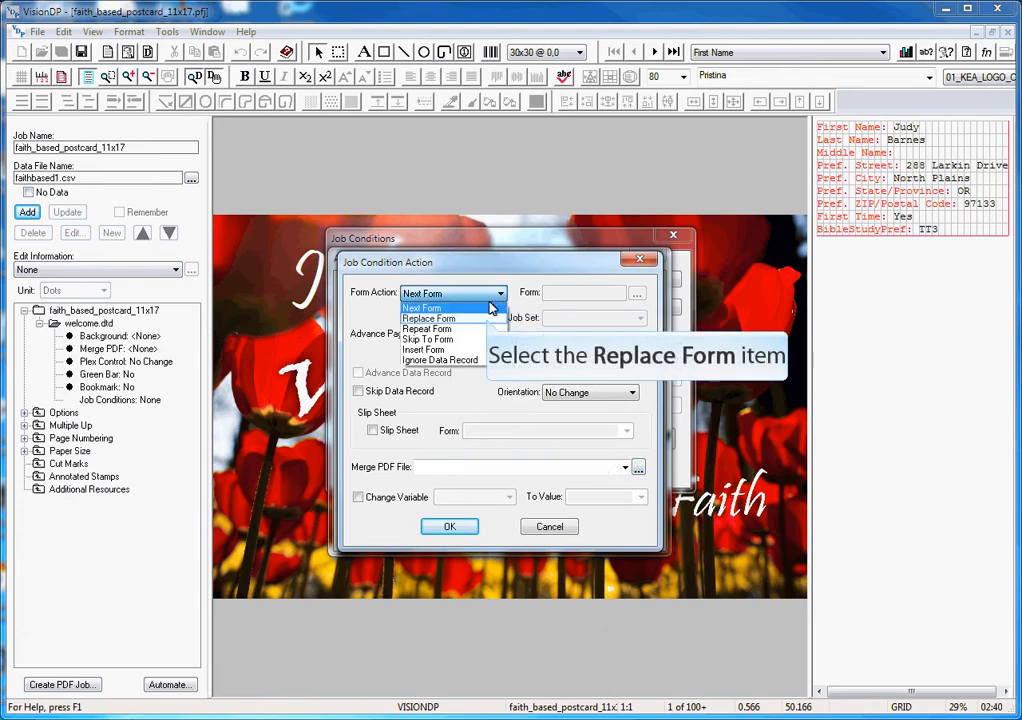
left_click(488, 318)
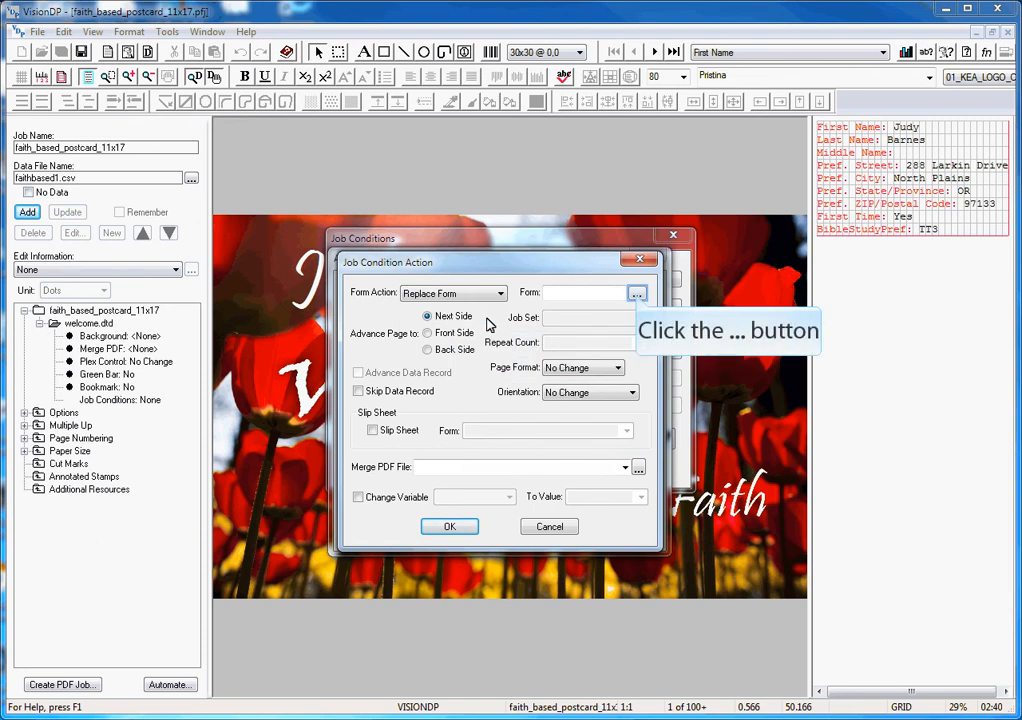
left_click(636, 295)
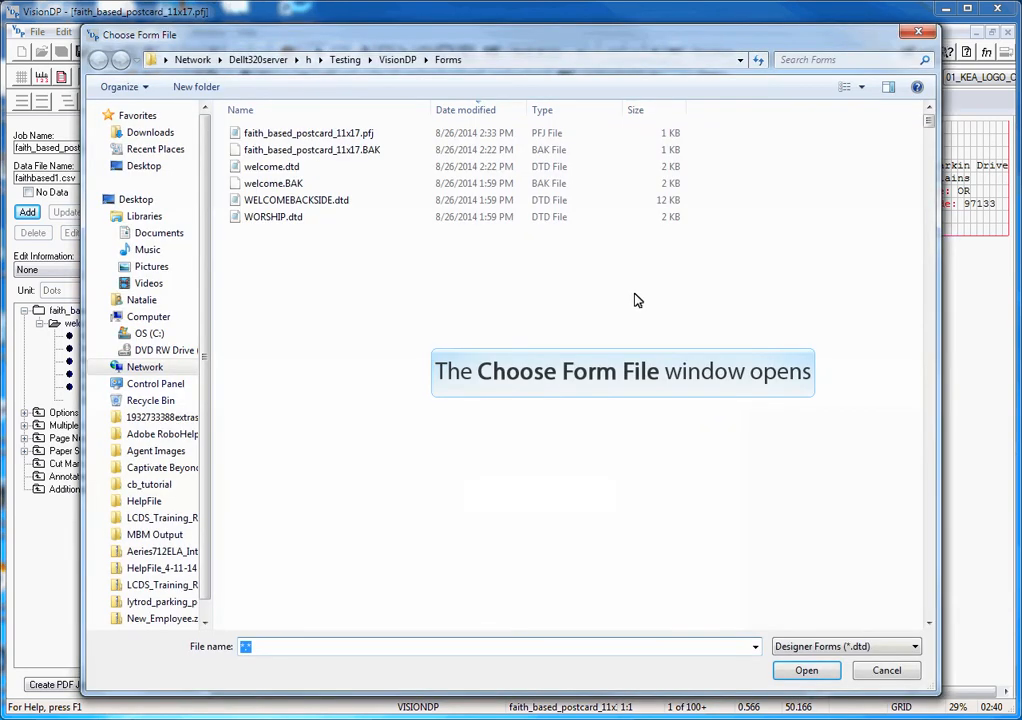
type("welcome")
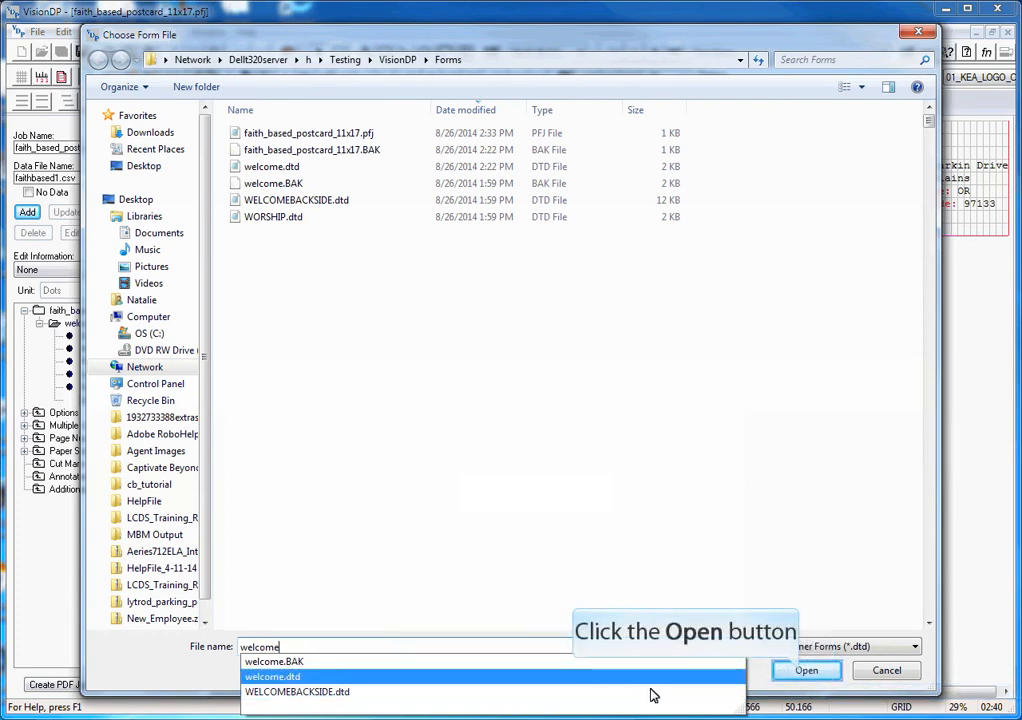
left_click(803, 677)
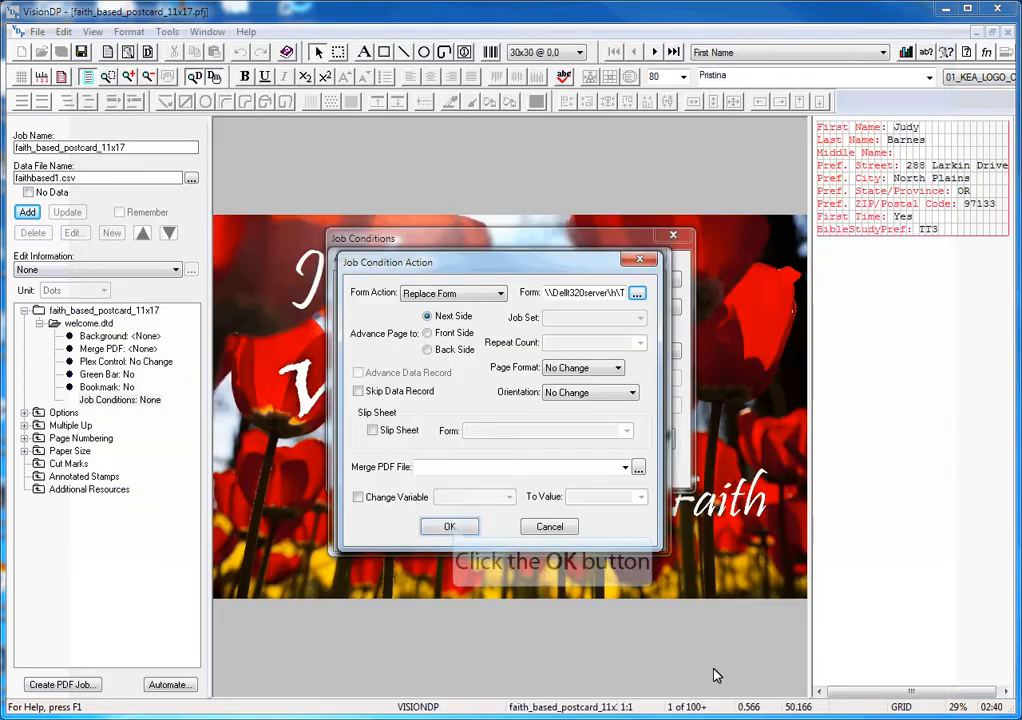
left_click(450, 527)
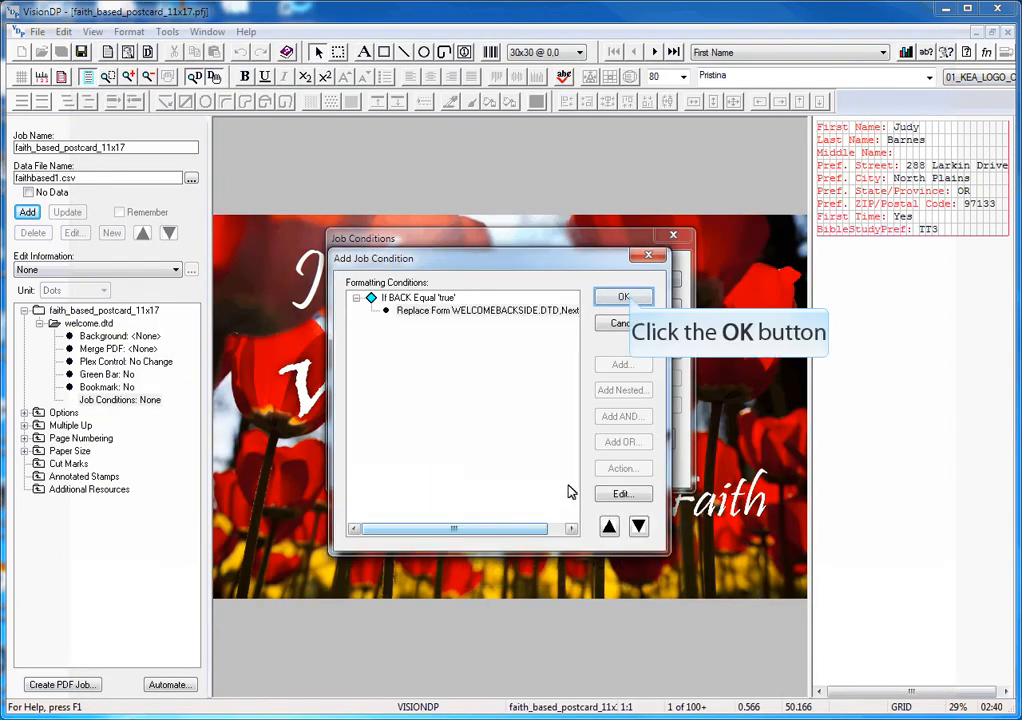
left_click(625, 297)
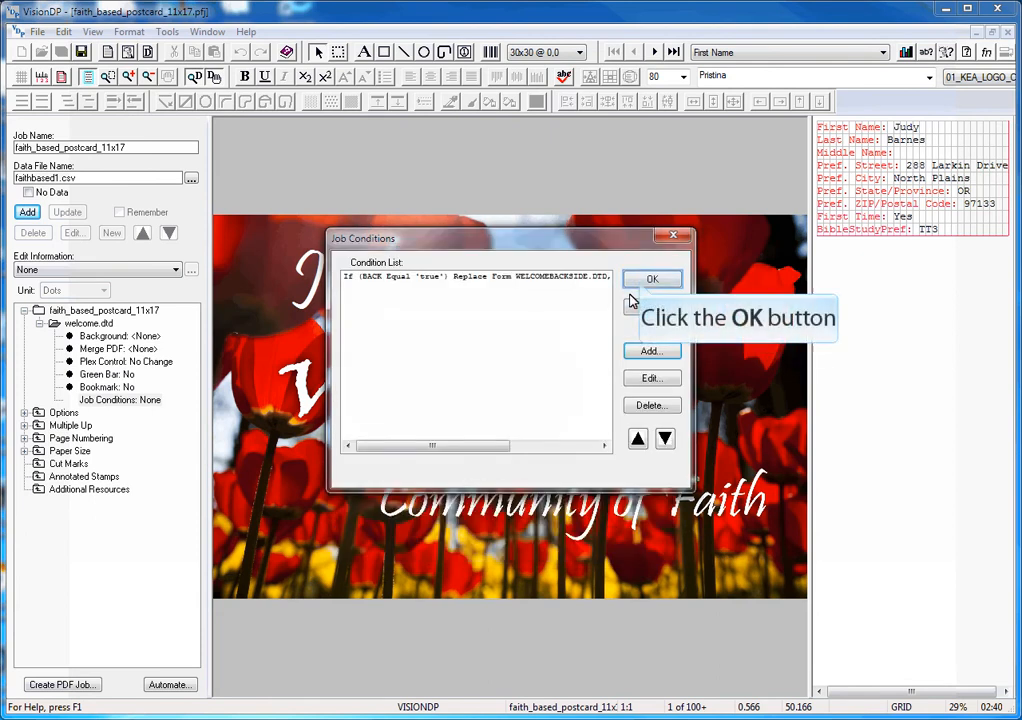
left_click(645, 281)
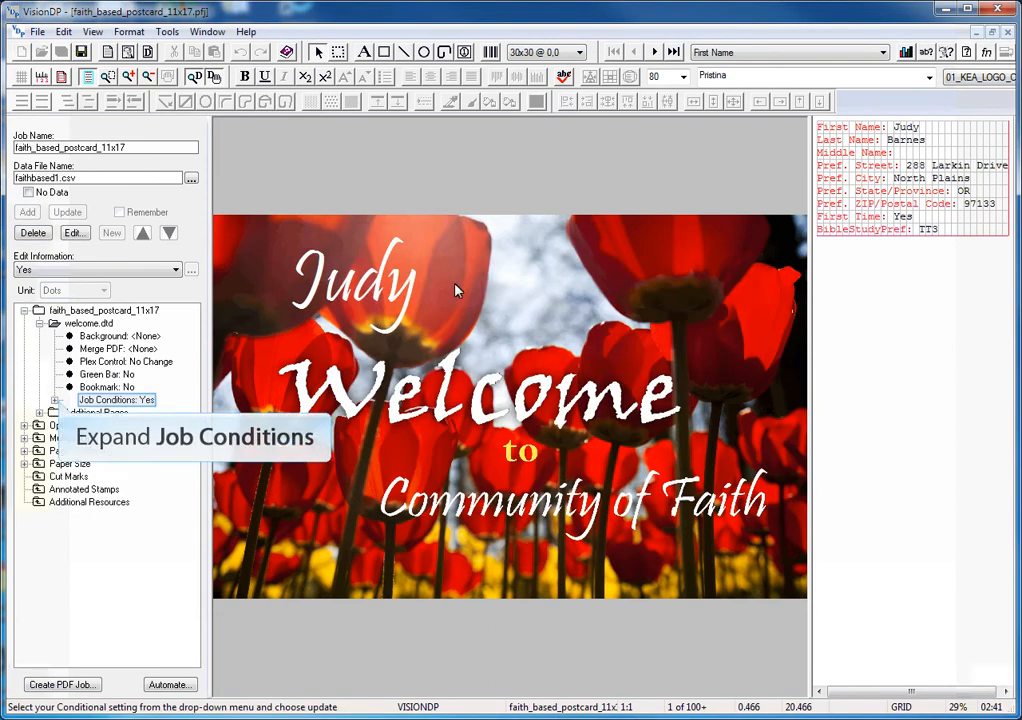
Review the defined condition with its action under Job Conditions, and the form listed under Additional Pages
left_click(55, 400)
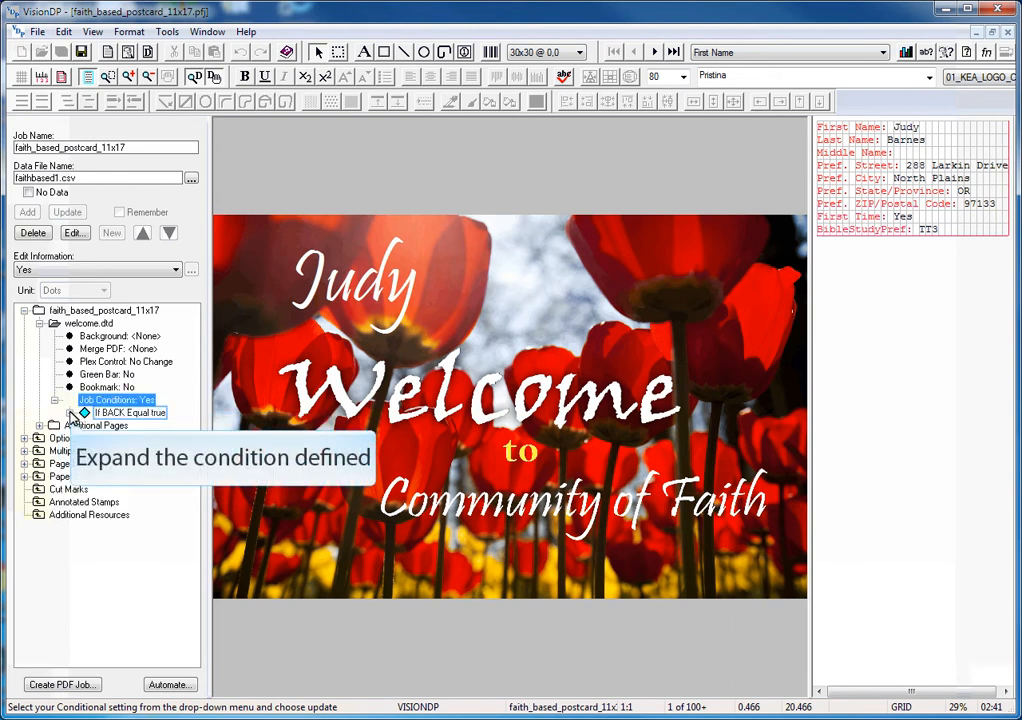
left_click(70, 413)
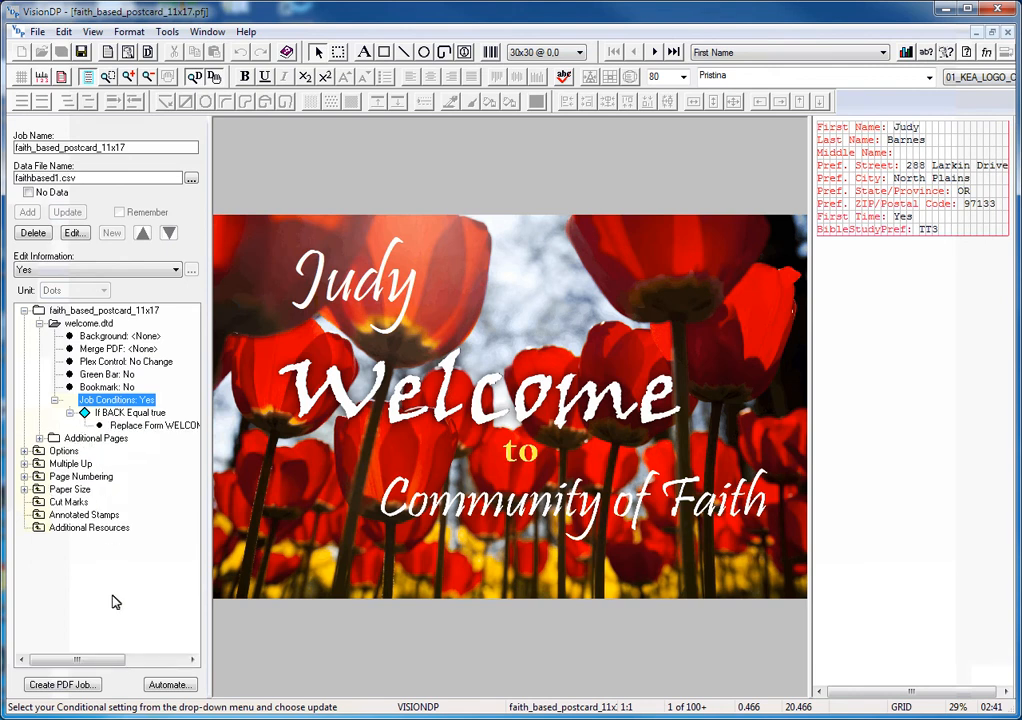
left_click_drag(113, 661, 90, 661)
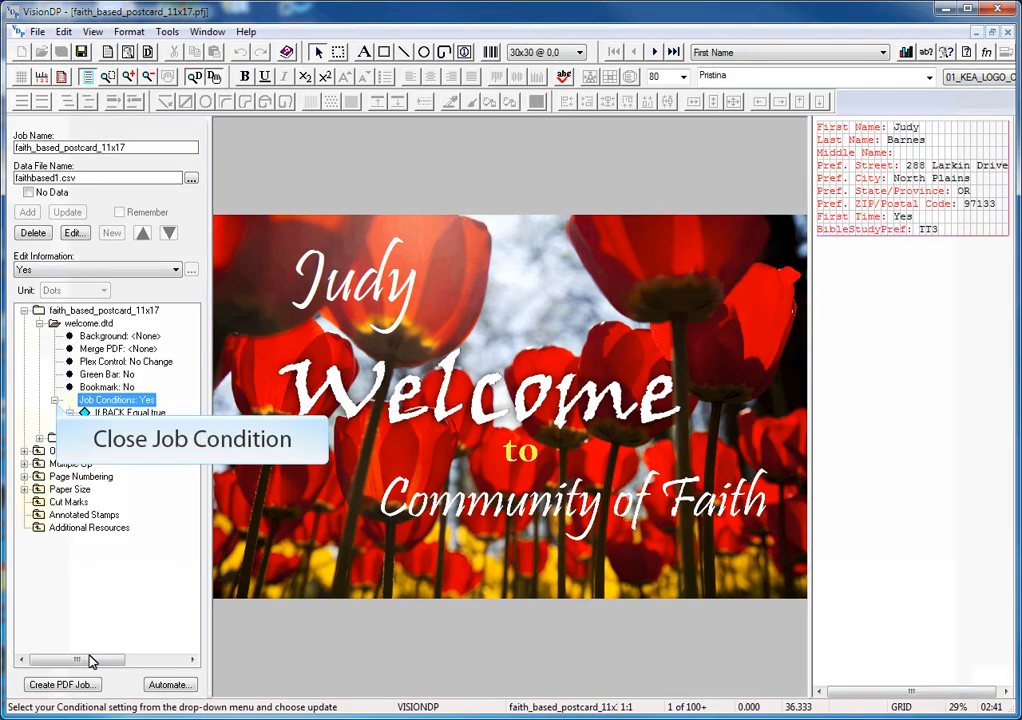
left_click(55, 400)
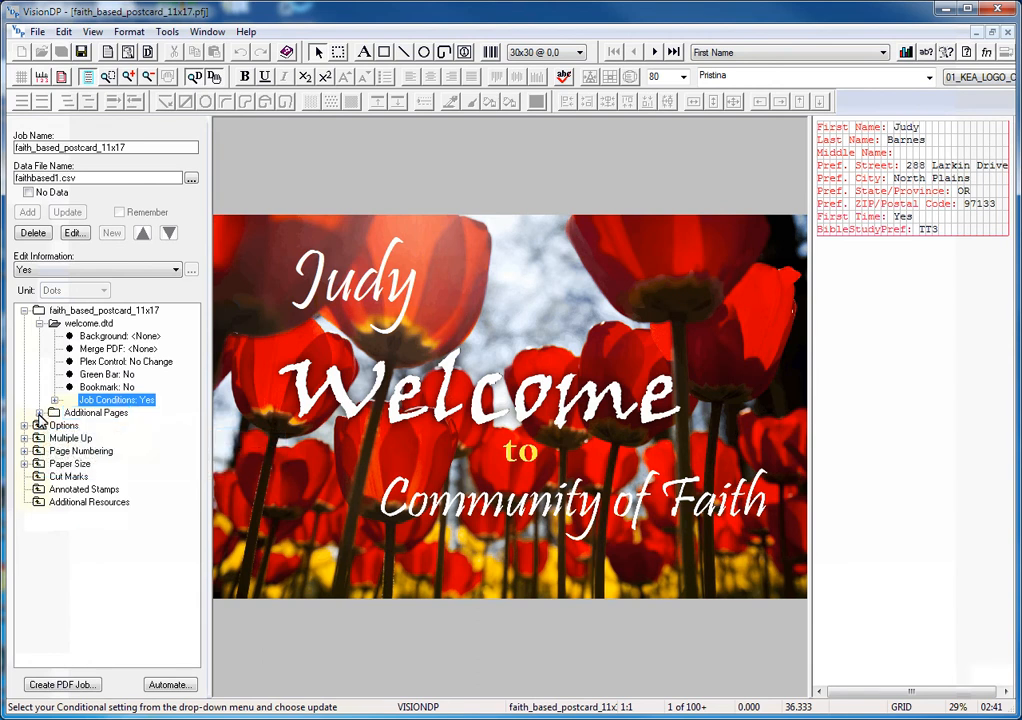
left_click(39, 413)
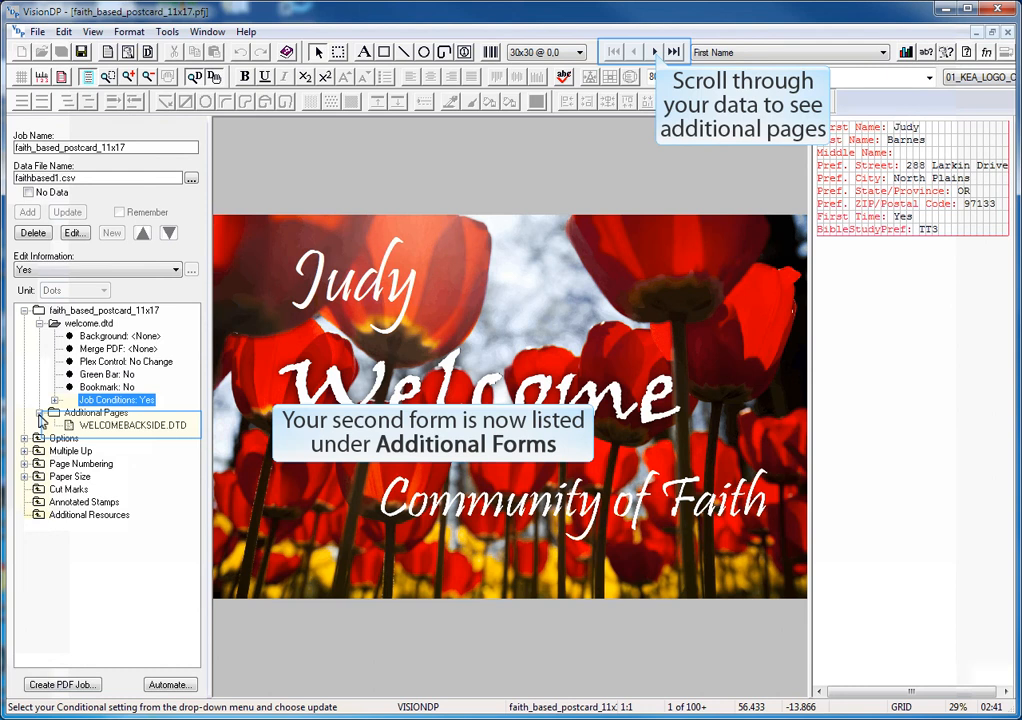
Page through the first two data records to check the front and back sides of the postcard
left_click(655, 52)
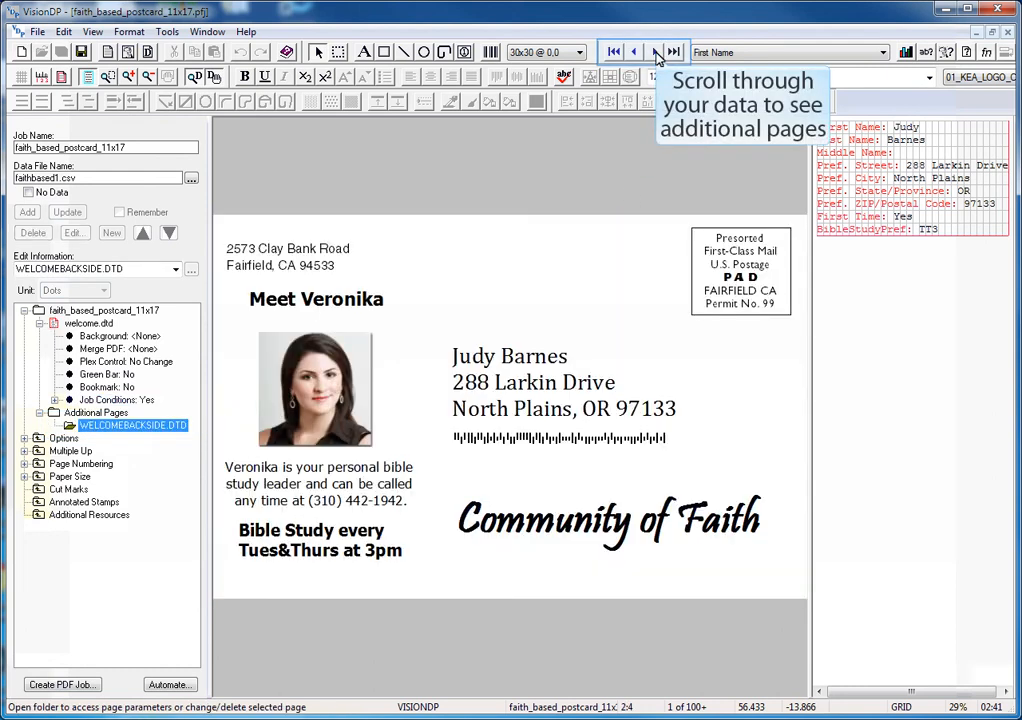
left_click(655, 52)
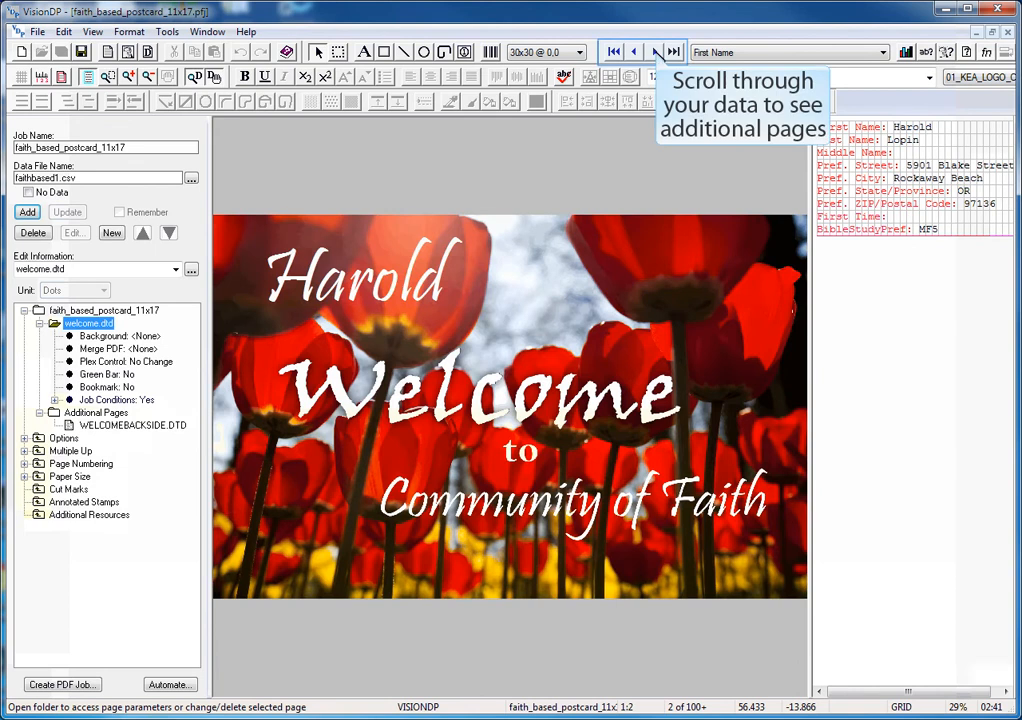
left_click(655, 52)
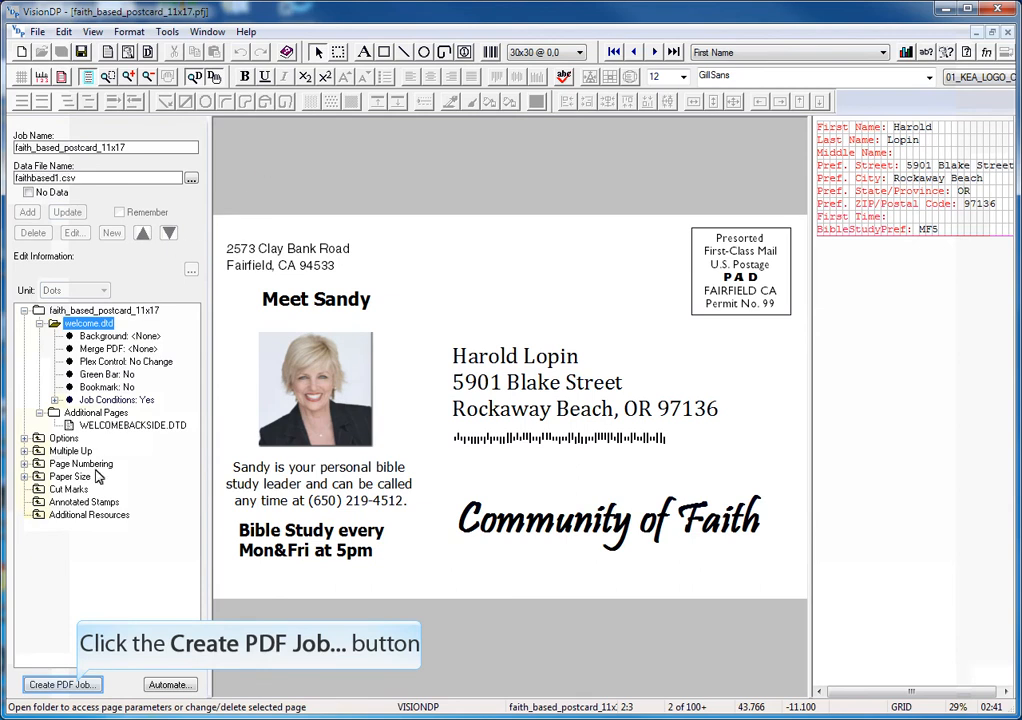
Start a PDF job with the output file faith_based_postcard_11x17.PDF in the OUTPUT folder and save the job changes
left_click(62, 685)
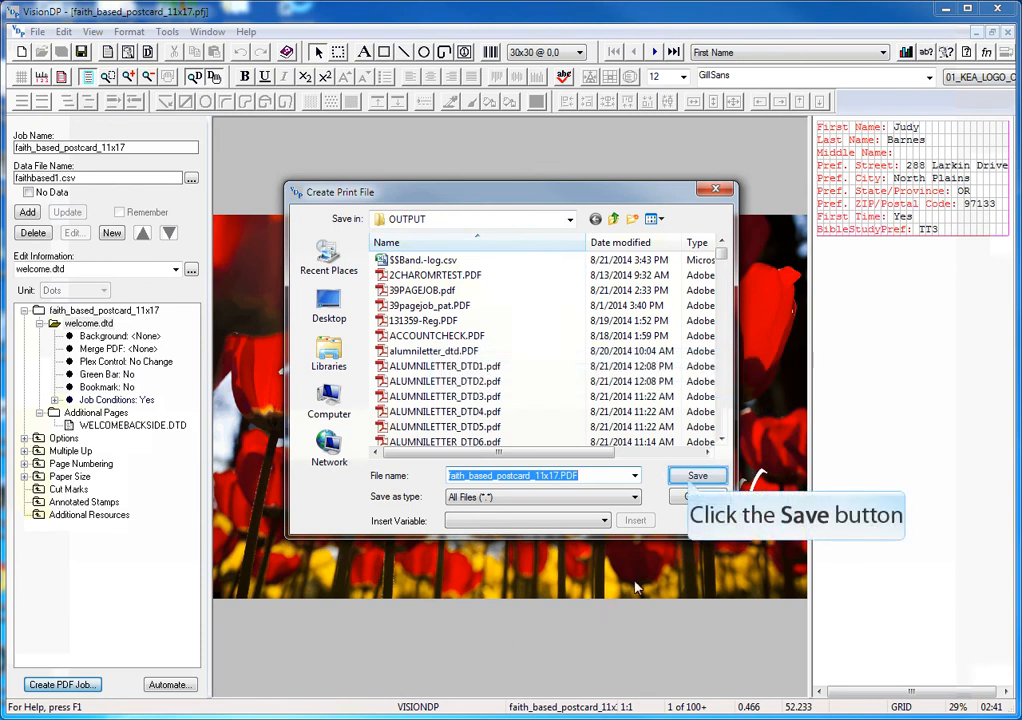
left_click(692, 478)
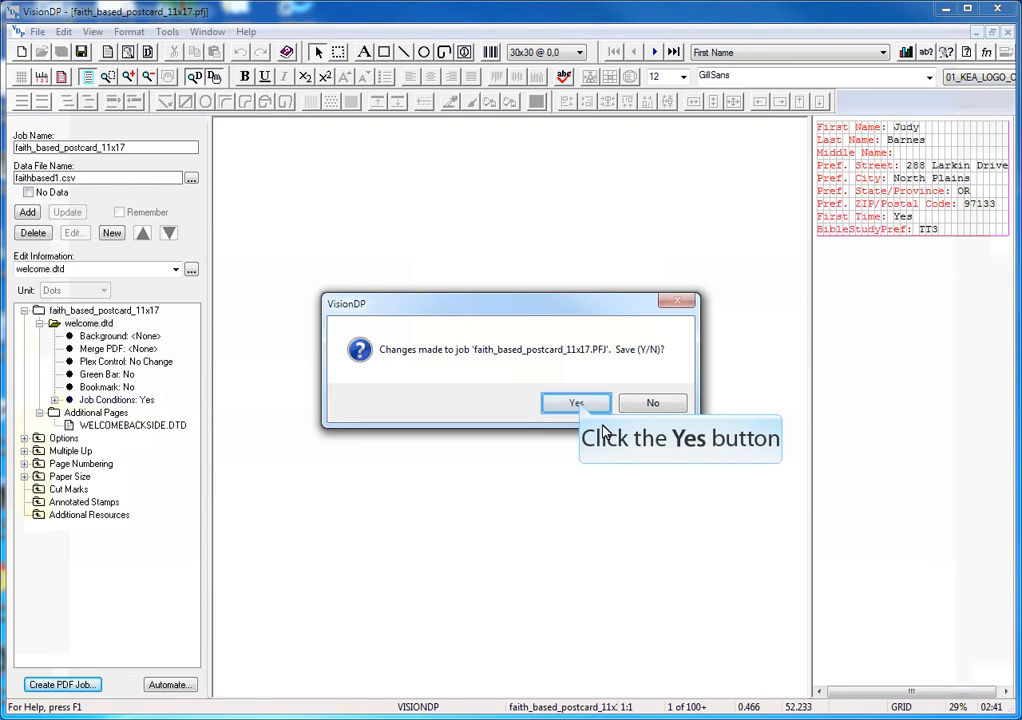
left_click(566, 403)
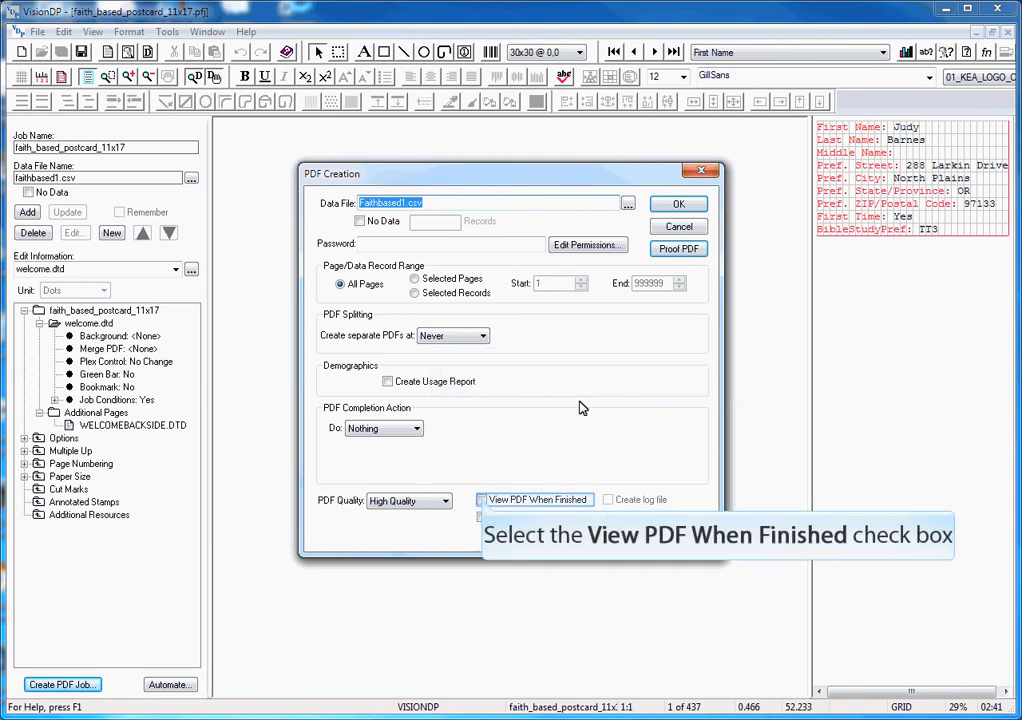
Create the high-quality PDF for all pages with View PDF When Finished enabled, and dismiss the completion message
left_click(481, 499)
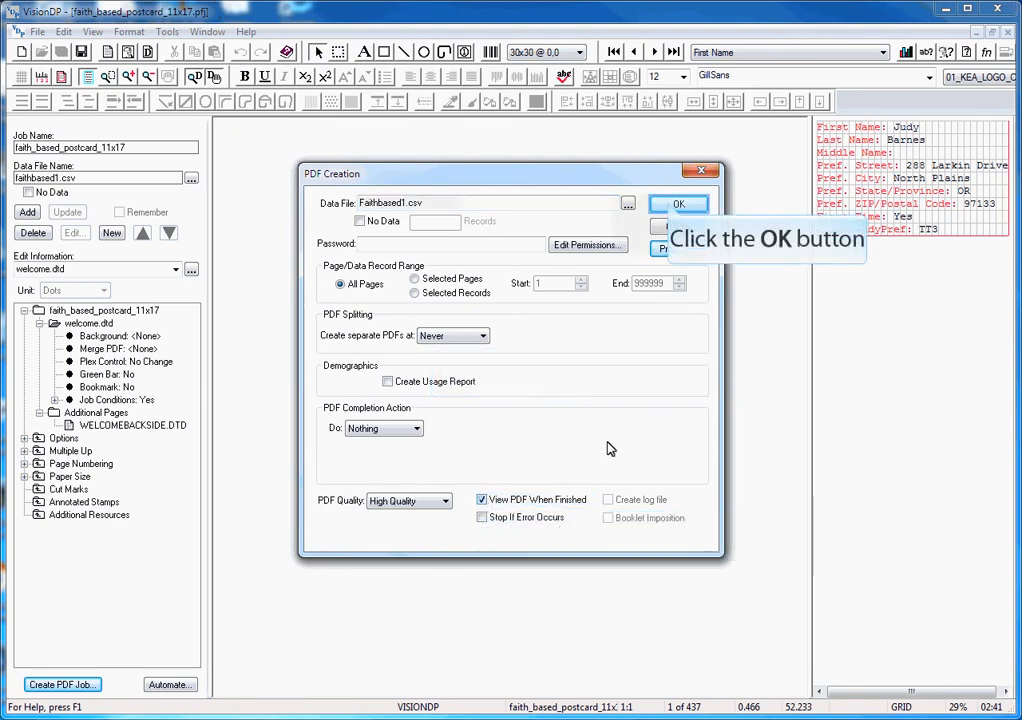
left_click(674, 205)
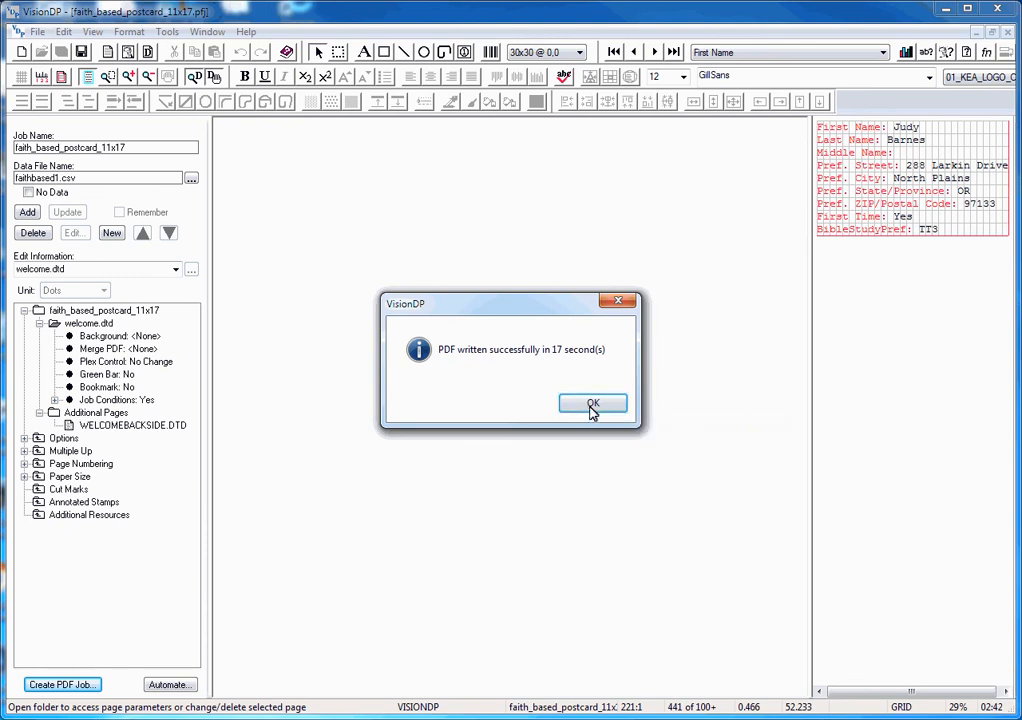
left_click(592, 404)
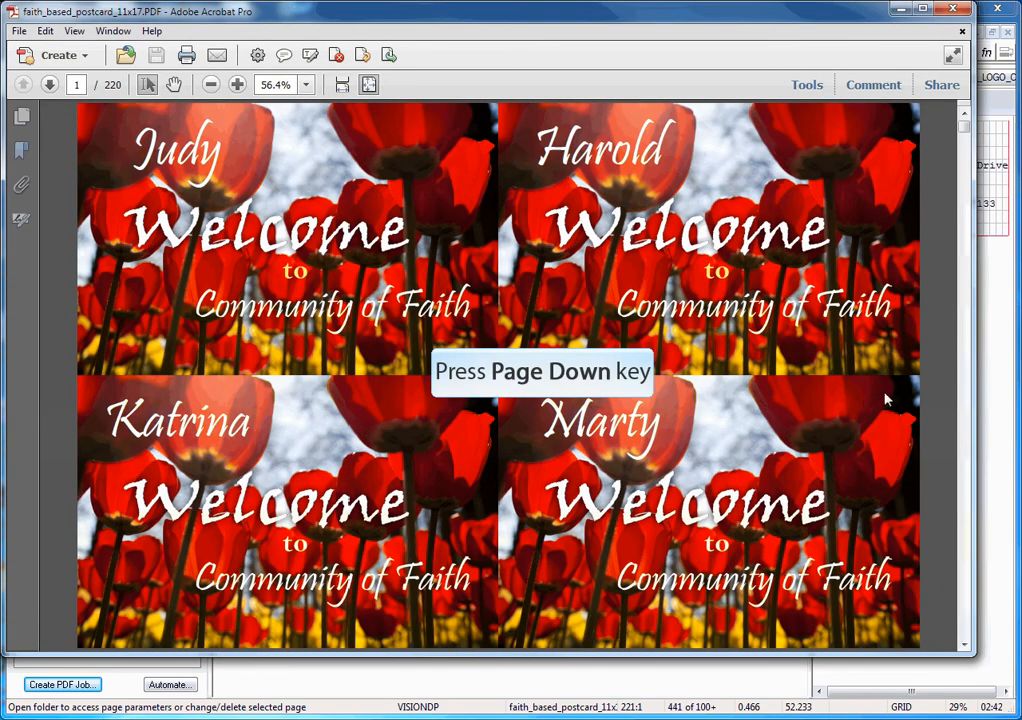
Page through the first four pages of the PDF to check the four-up postcard fronts and backs, and close it
key("Page_Down")
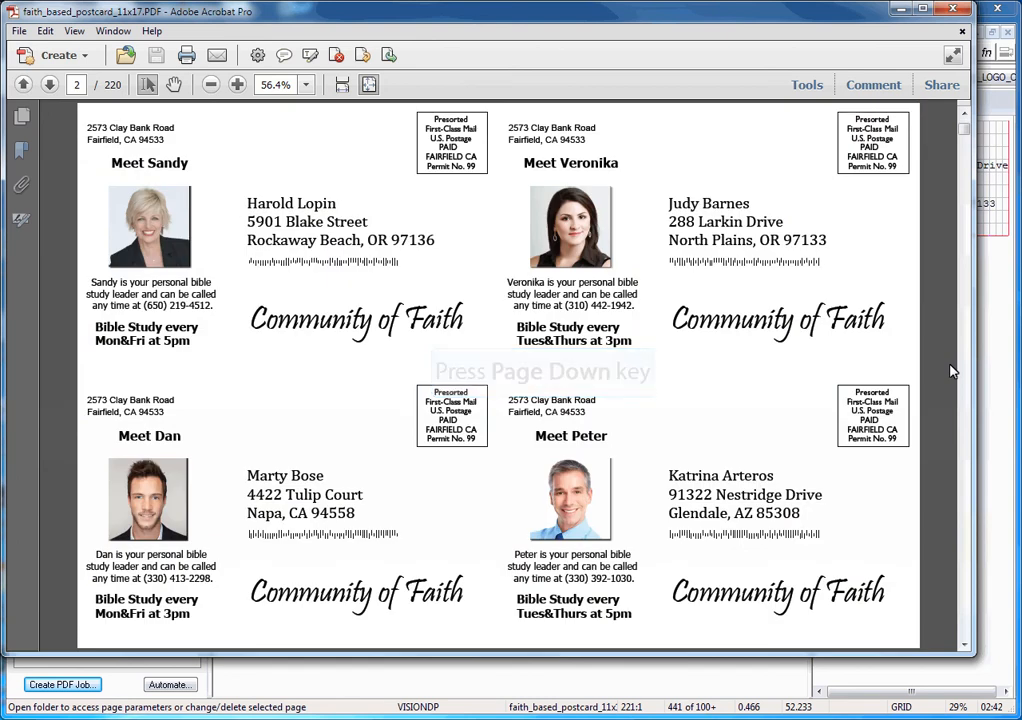
key("Page_Down")
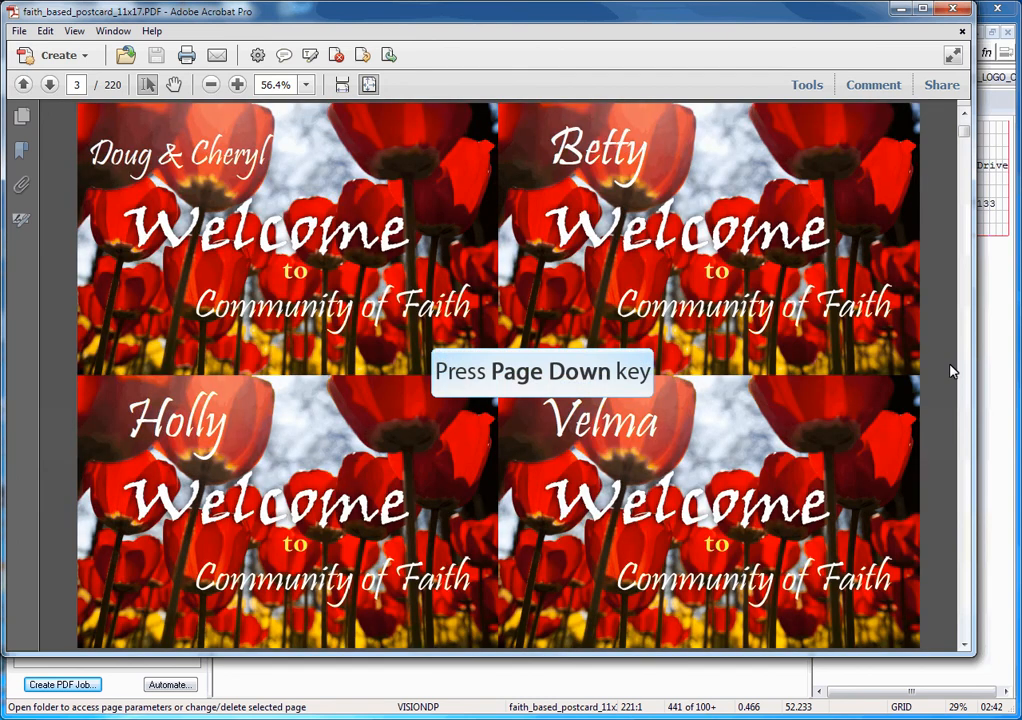
key("Page_Down")
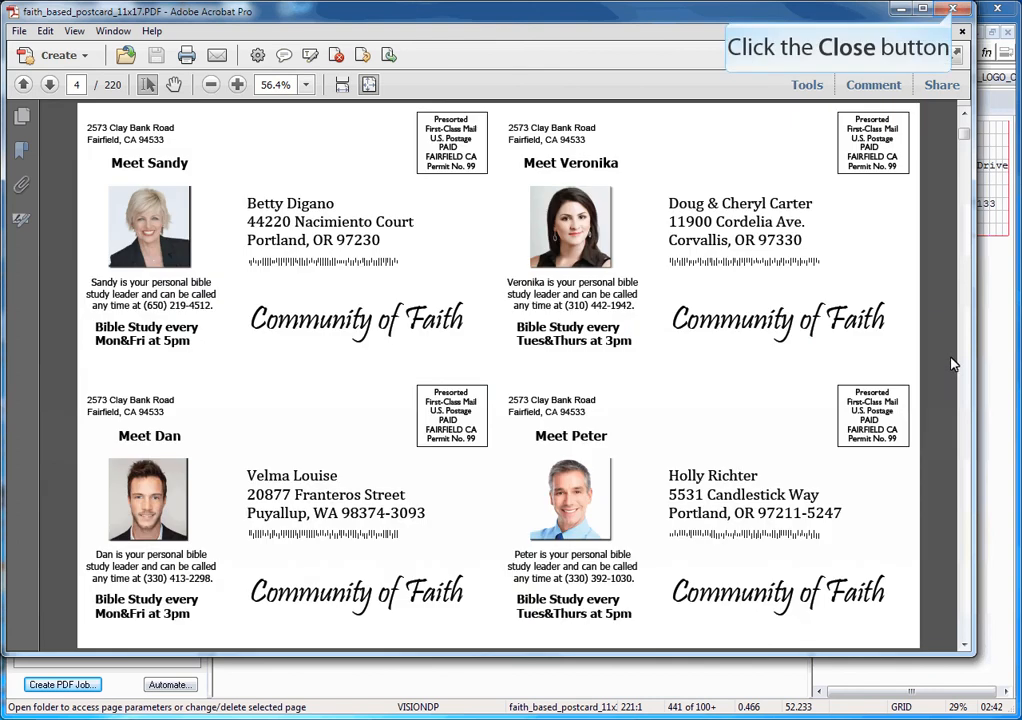
left_click(953, 9)
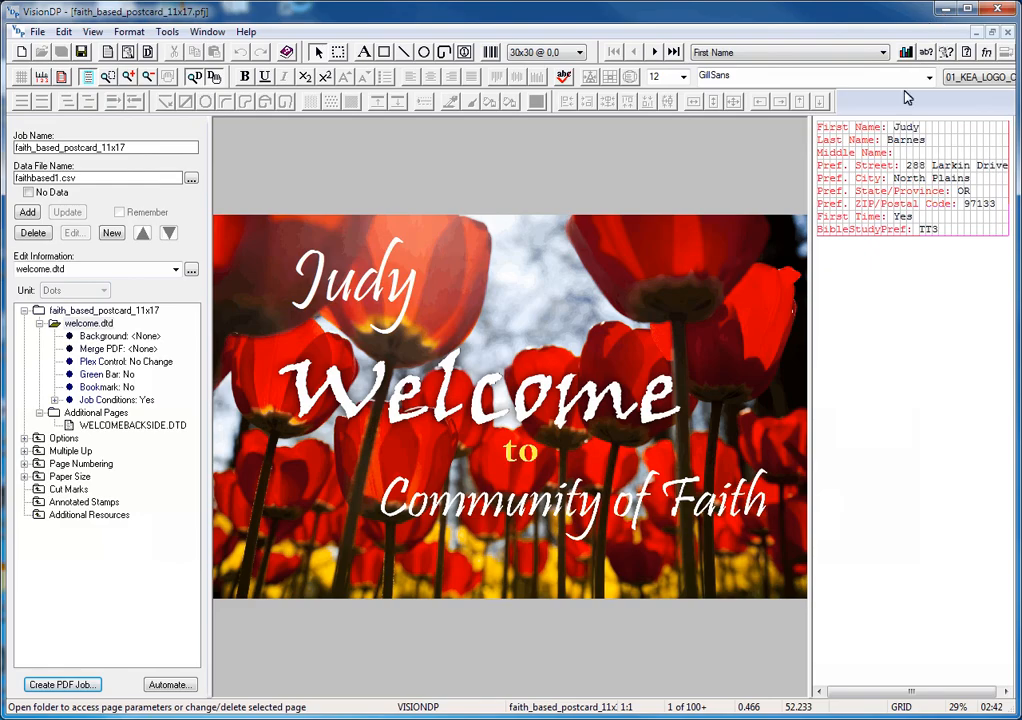